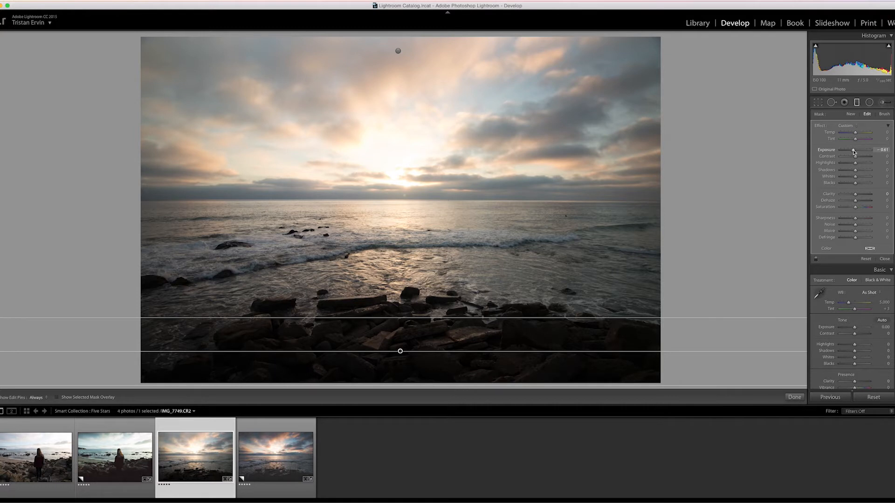
# - Close the graduated filter, lower the photo's overall exposure to -0.55 and cool the white balance temperature to 4,593
pyautogui.click(857, 105)
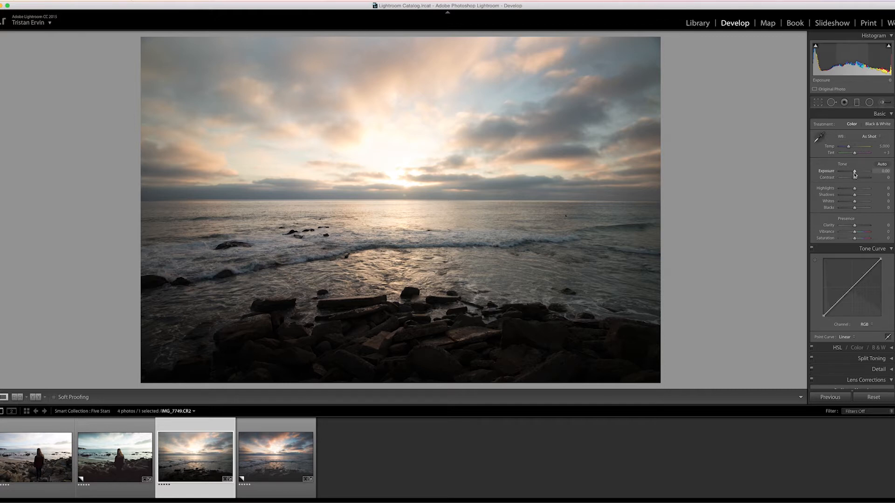
pyautogui.moveTo(855, 174); pyautogui.dragTo(852, 175)
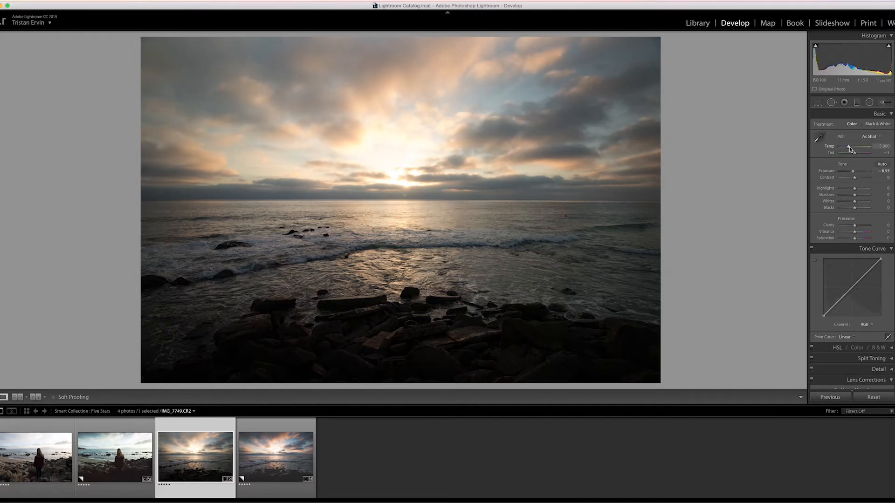
pyautogui.moveTo(850, 147); pyautogui.dragTo(848, 147)
# - Rebalance the photo's tones with shadows at +43, whites at -39 and blacks at +67
pyautogui.moveTo(855, 198); pyautogui.dragTo(861, 198)
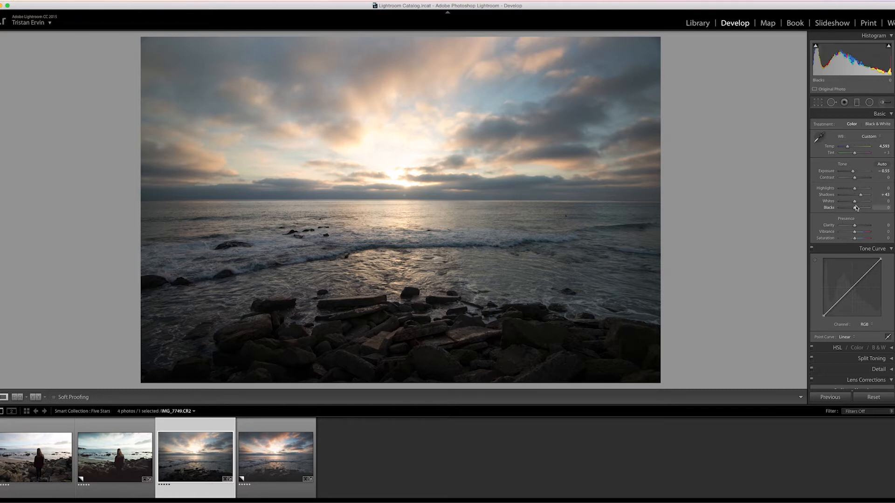
pyautogui.moveTo(855, 203); pyautogui.dragTo(851, 205)
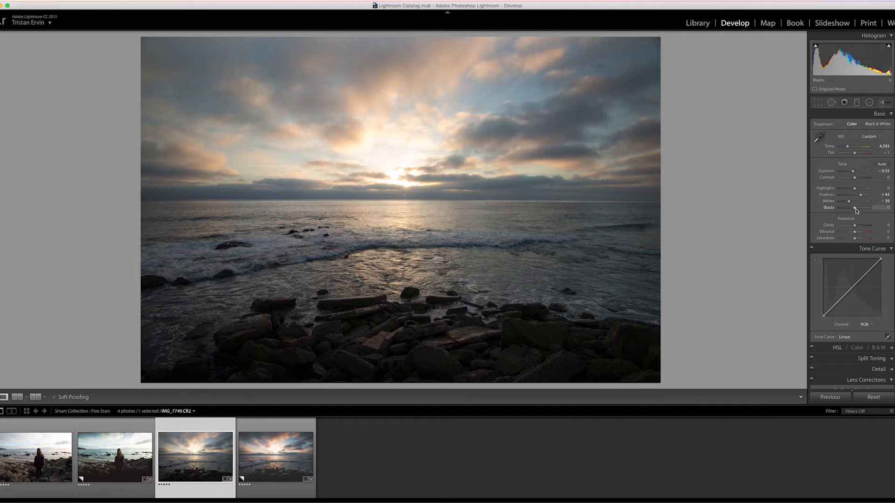
pyautogui.moveTo(856, 210); pyautogui.dragTo(866, 210)
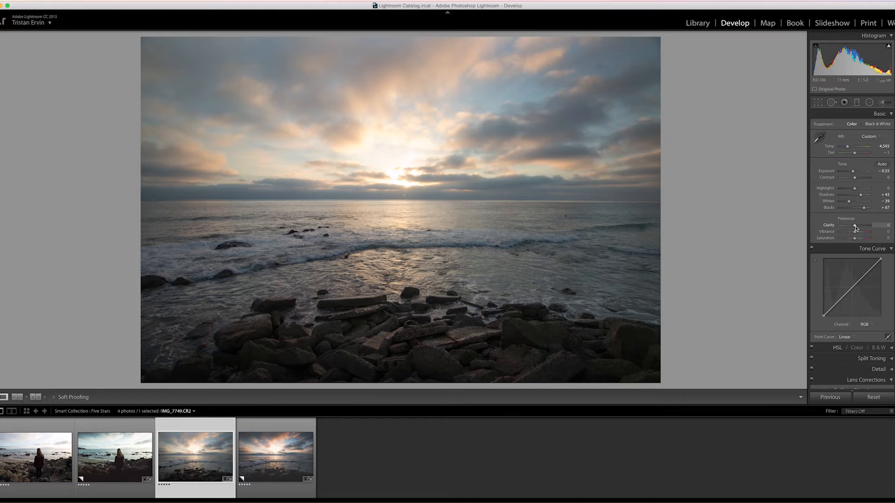
# - Set clarity to +28, raise vibrance slightly and lower saturation slightly for the whole photo
pyautogui.moveTo(855, 227); pyautogui.dragTo(883, 227)
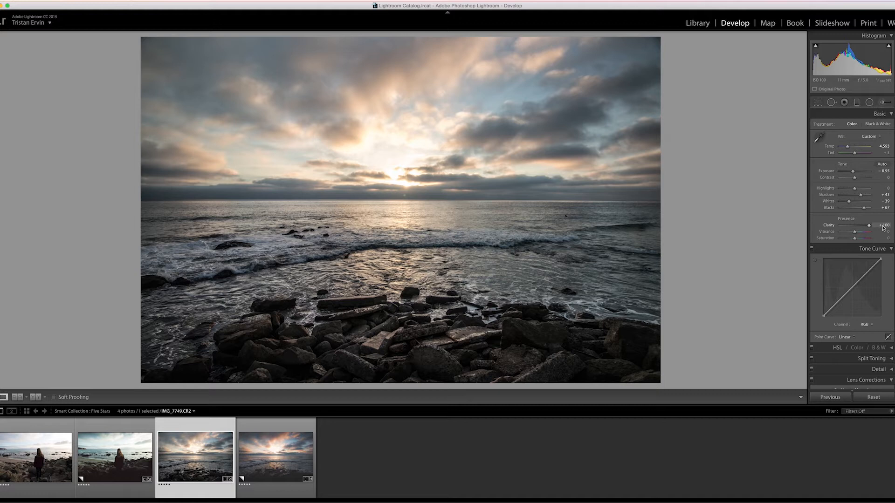
pyautogui.moveTo(882, 228); pyautogui.dragTo(860, 228)
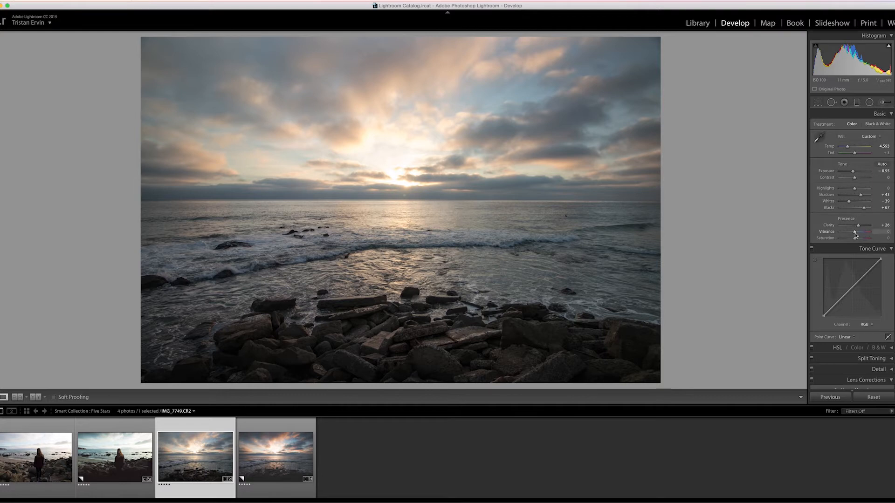
pyautogui.moveTo(855, 234); pyautogui.dragTo(858, 234)
pyautogui.moveTo(854, 240); pyautogui.dragTo(853, 240)
# - Adjust the HSL hues, shifting orange slightly toward red, aqua toward blue and blue slightly toward aqua
pyautogui.click(891, 114)
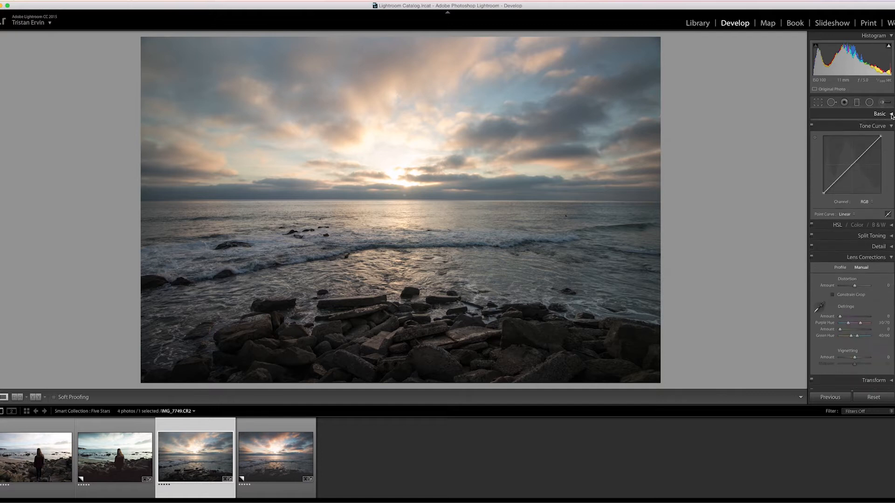
pyautogui.click(890, 125)
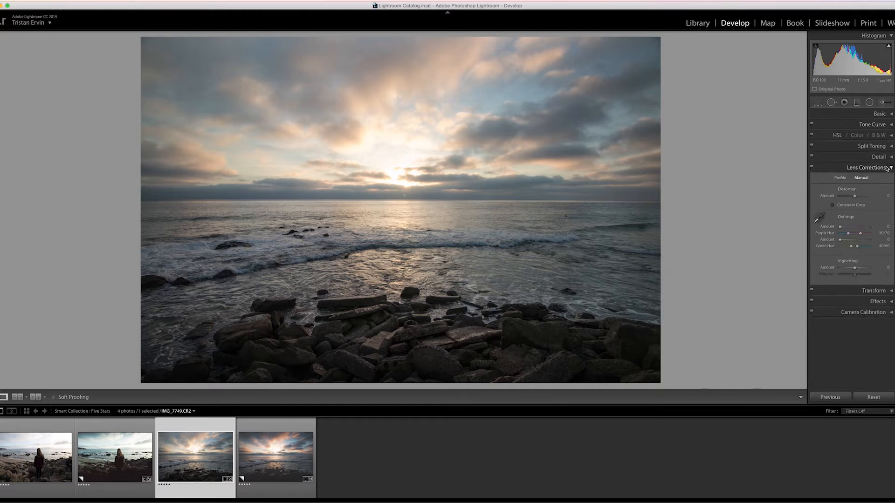
pyautogui.click(890, 136)
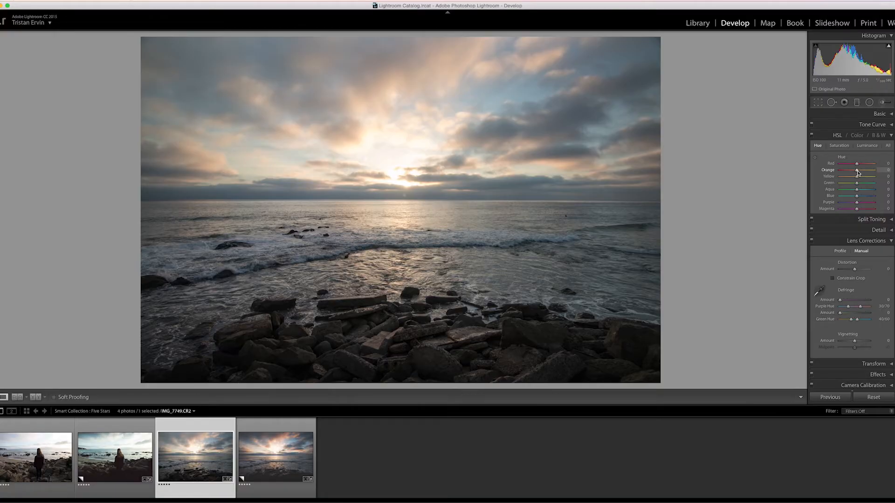
pyautogui.moveTo(858, 173); pyautogui.dragTo(856, 172)
pyautogui.moveTo(857, 191); pyautogui.dragTo(861, 191)
pyautogui.moveTo(857, 197); pyautogui.dragTo(855, 197)
# - Boost the HSL saturation of orange to +59, yellow to +9, aqua to +31 and blue to +28
pyautogui.click(839, 146)
pyautogui.moveTo(858, 172); pyautogui.dragTo(868, 172)
pyautogui.moveTo(856, 179); pyautogui.dragTo(858, 179)
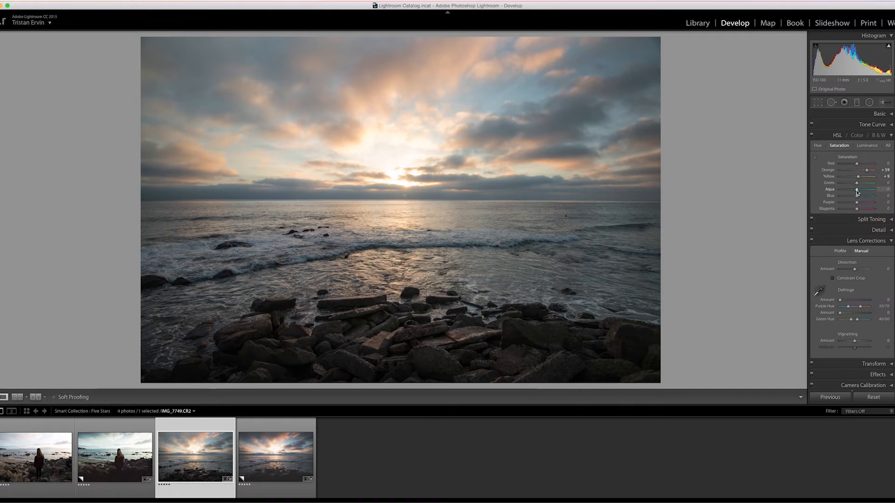
pyautogui.moveTo(857, 191); pyautogui.dragTo(862, 197)
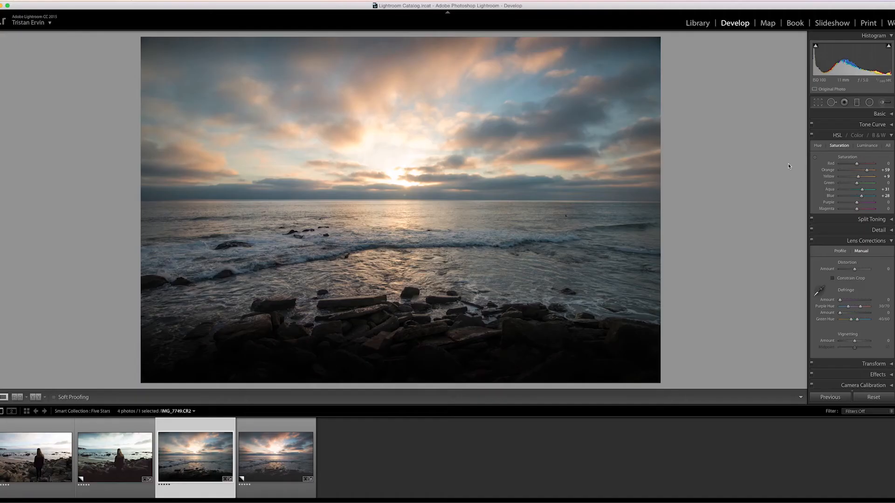
# - Shape the RGB tone curve into a faded S-curve with a lifted black point, slightly raised highlights and lowered shadows
pyautogui.click(890, 136)
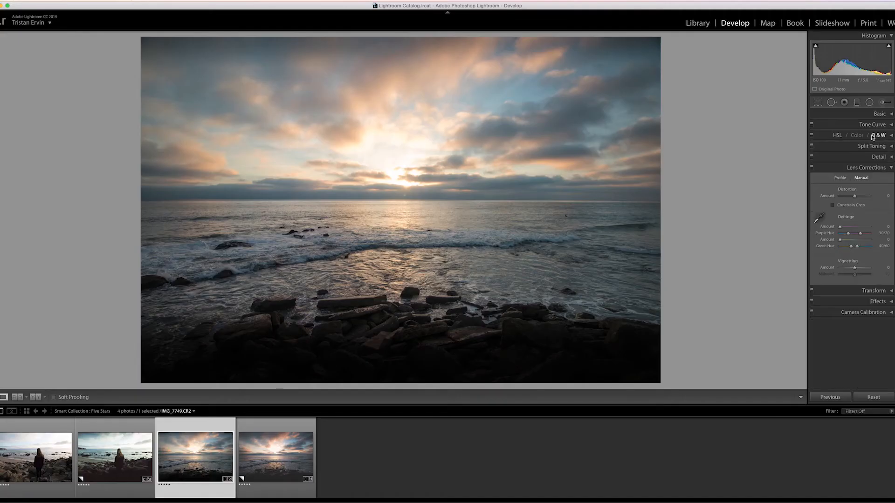
pyautogui.click(889, 168)
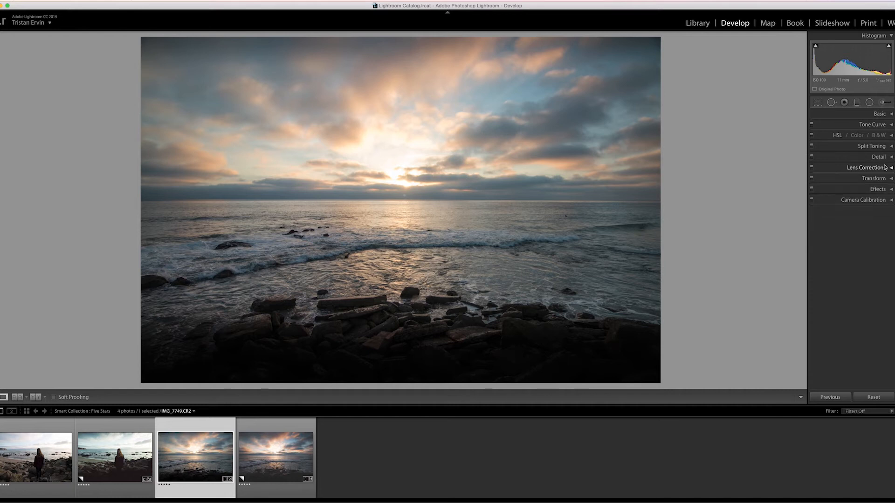
pyautogui.click(890, 126)
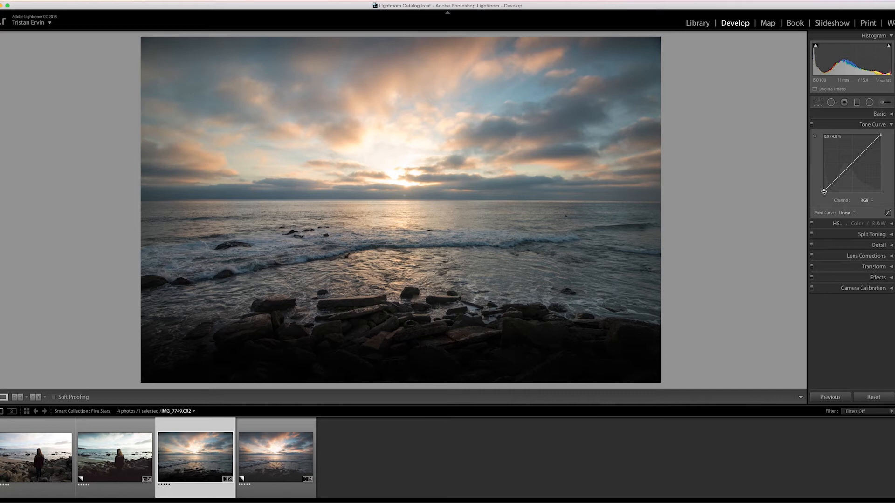
pyautogui.moveTo(824, 191); pyautogui.dragTo(824, 188)
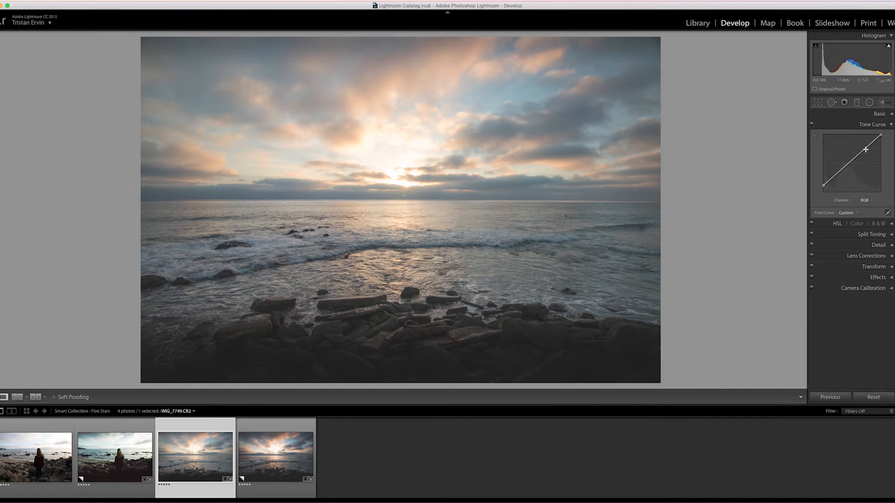
pyautogui.click(865, 149)
pyautogui.moveTo(865, 149); pyautogui.dragTo(864, 148)
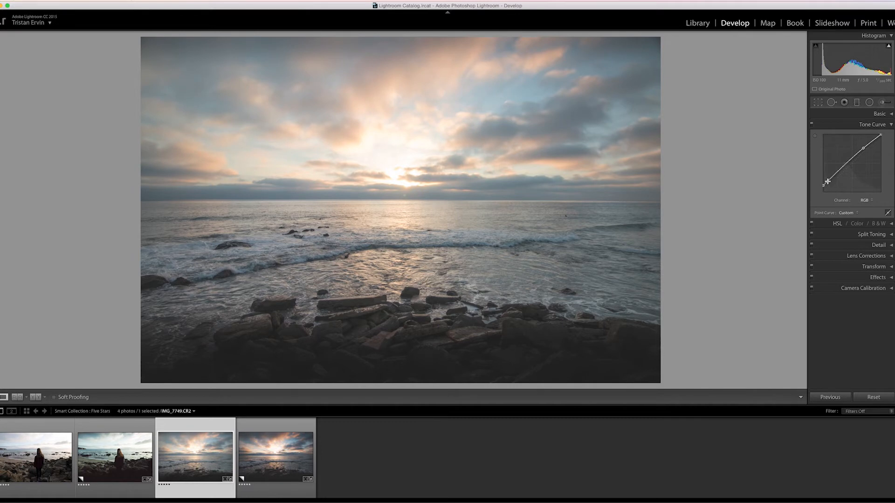
pyautogui.moveTo(826, 184); pyautogui.dragTo(830, 186)
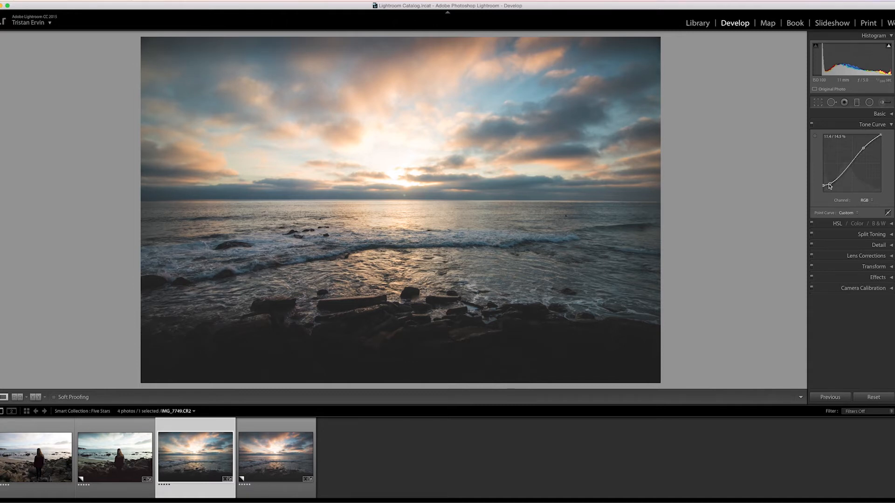
pyautogui.click(877, 125)
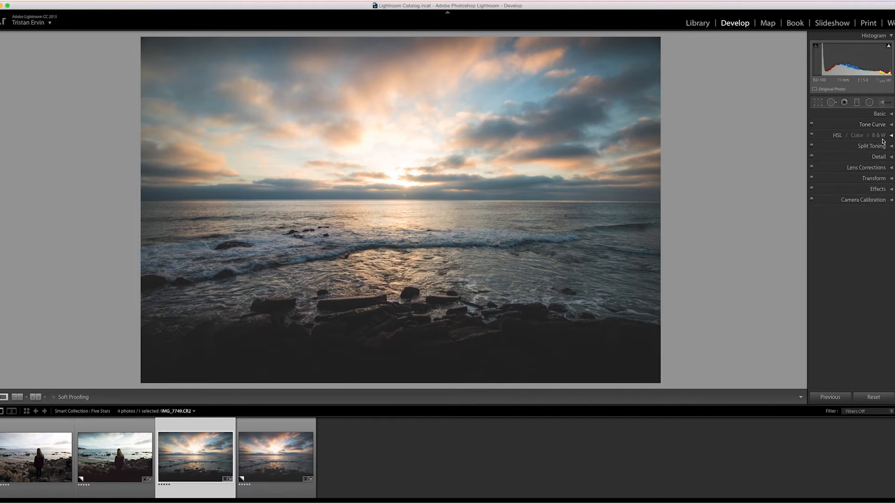
# - Apply a manual lens distortion correction of +47 with Constrain Crop enabled, and compare the edited photo with its before version
pyautogui.click(867, 168)
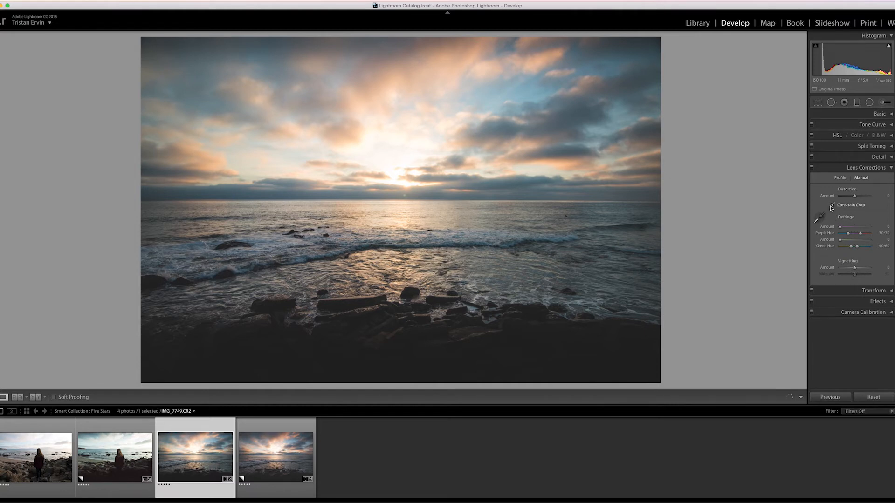
pyautogui.moveTo(855, 196); pyautogui.dragTo(869, 197)
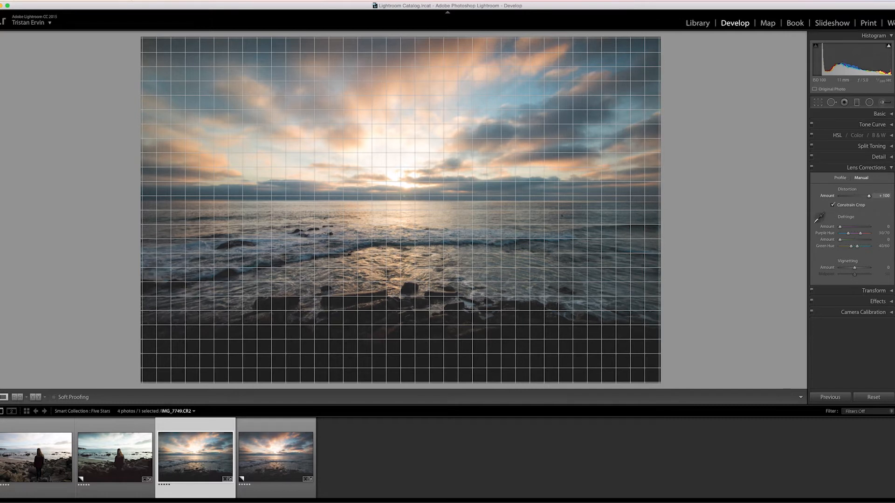
pyautogui.moveTo(869, 197); pyautogui.dragTo(863, 198)
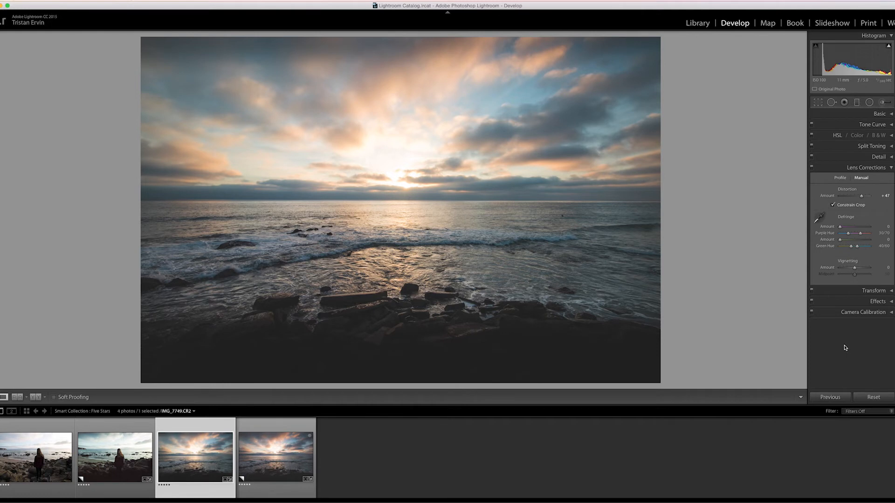
pyautogui.press('\\')
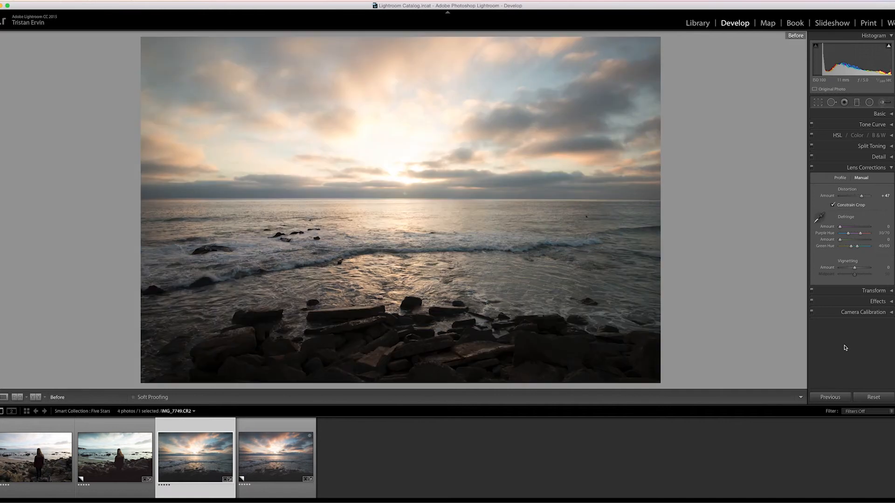
pyautogui.press('\\')
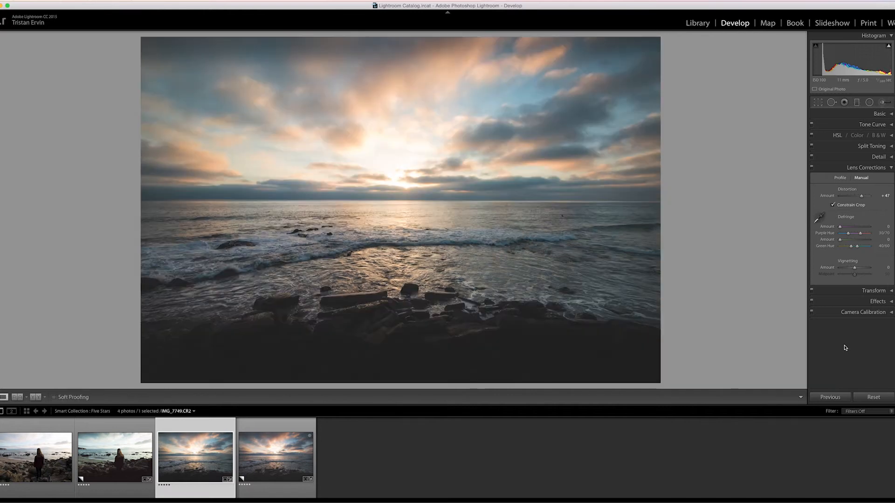